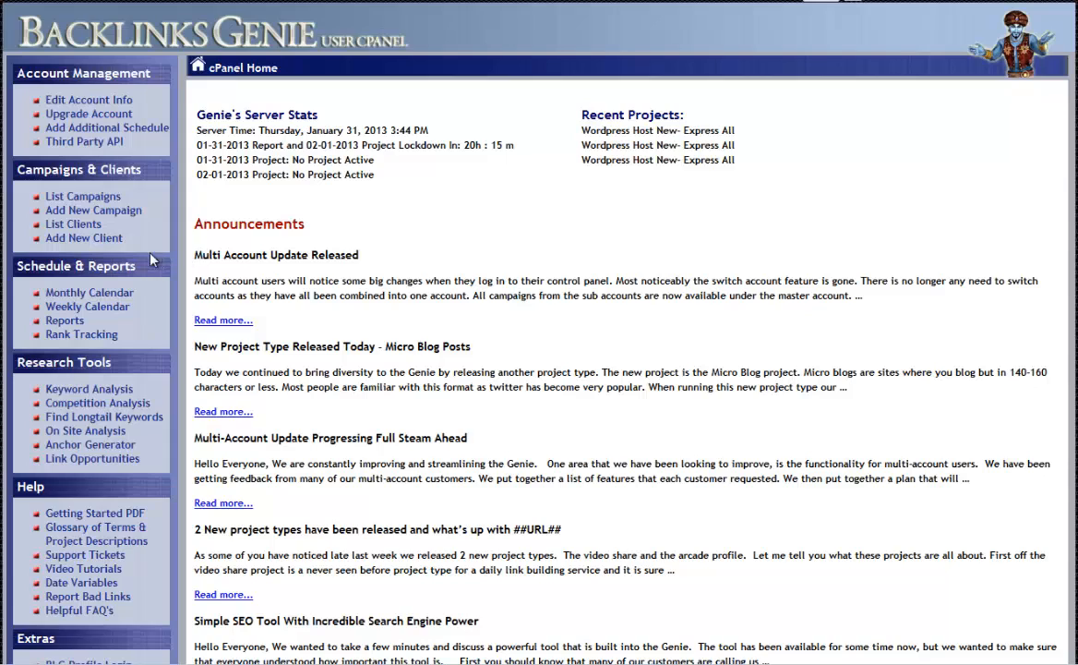
List the campaigns of the Test Genie Client and open Genie Video Campaign for editing.
click(83, 195)
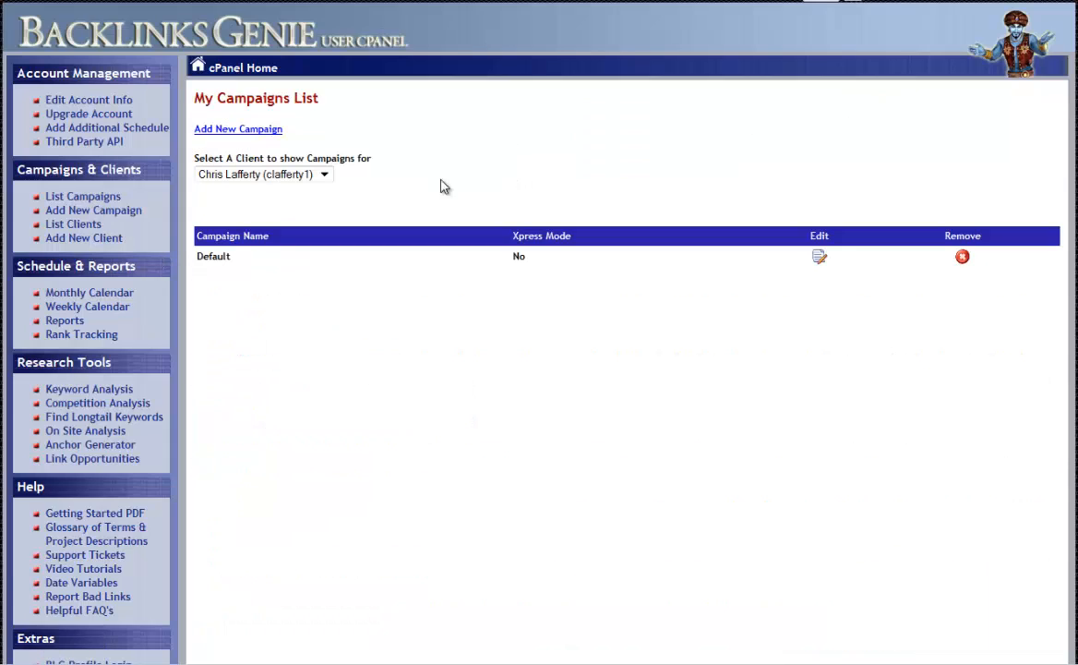
click(325, 174)
click(231, 211)
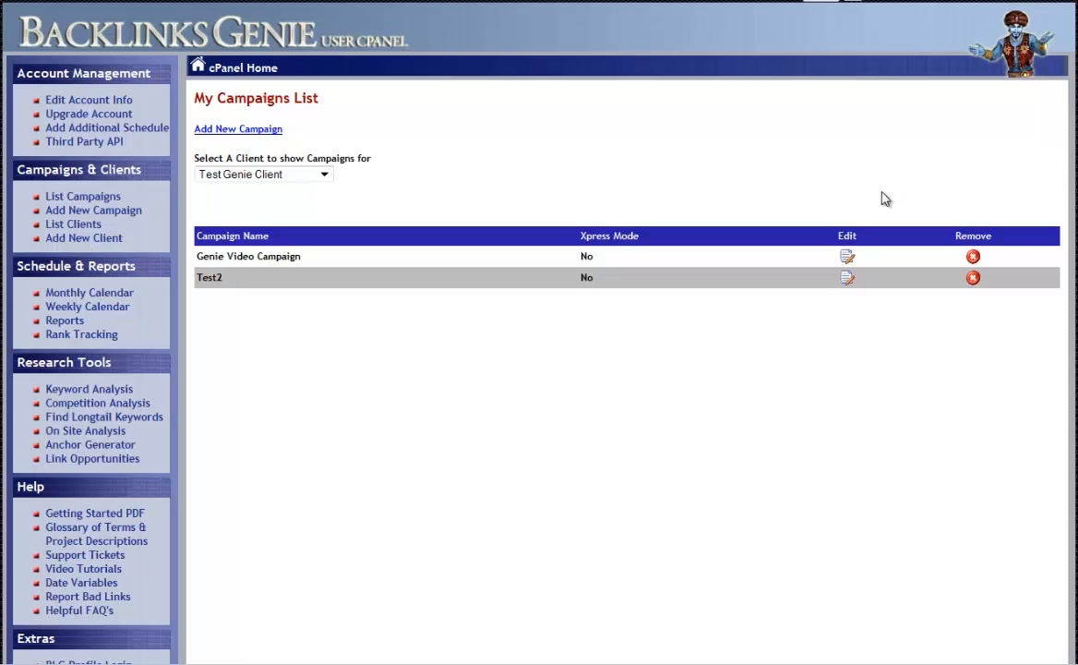
click(848, 260)
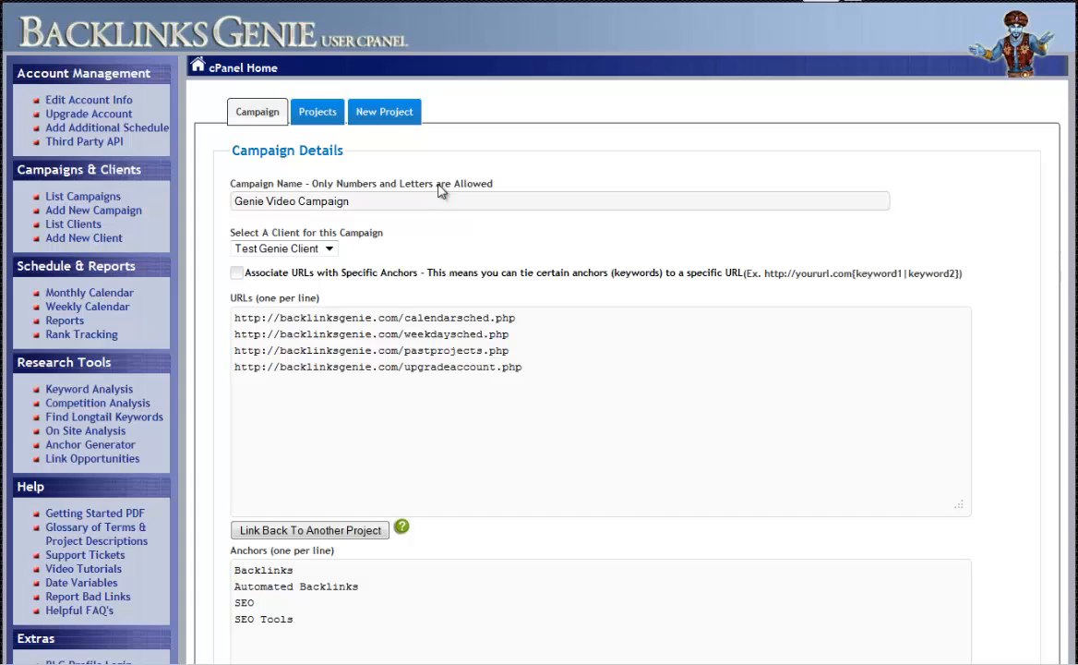
Start a new project named "Genie test project" in the campaign and choose the Blog Comments project type.
click(305, 123)
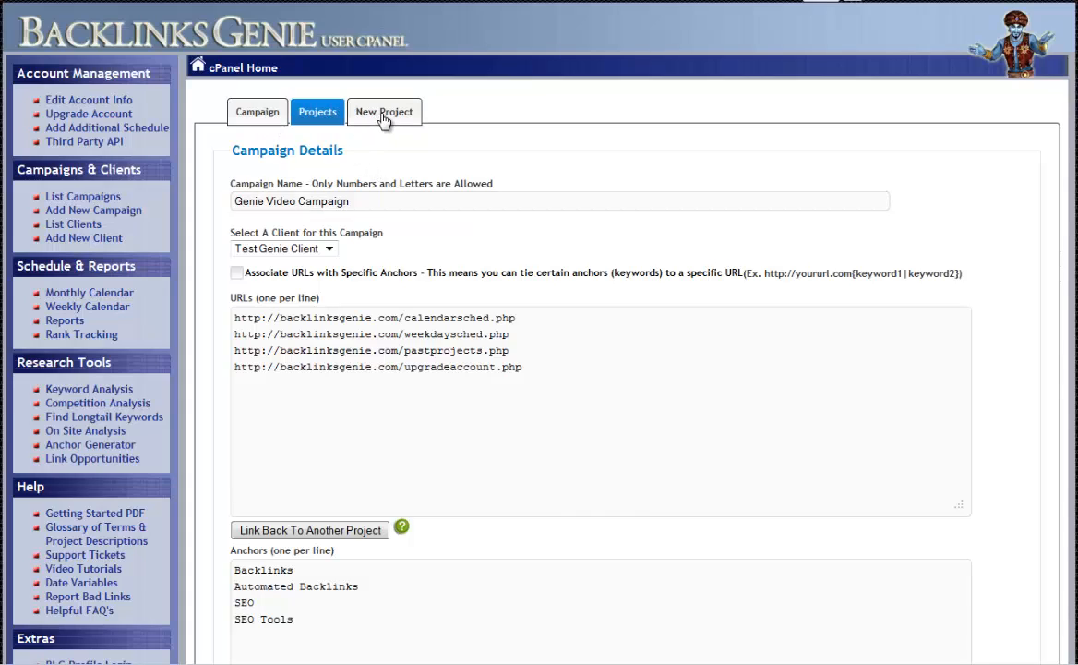
click(384, 115)
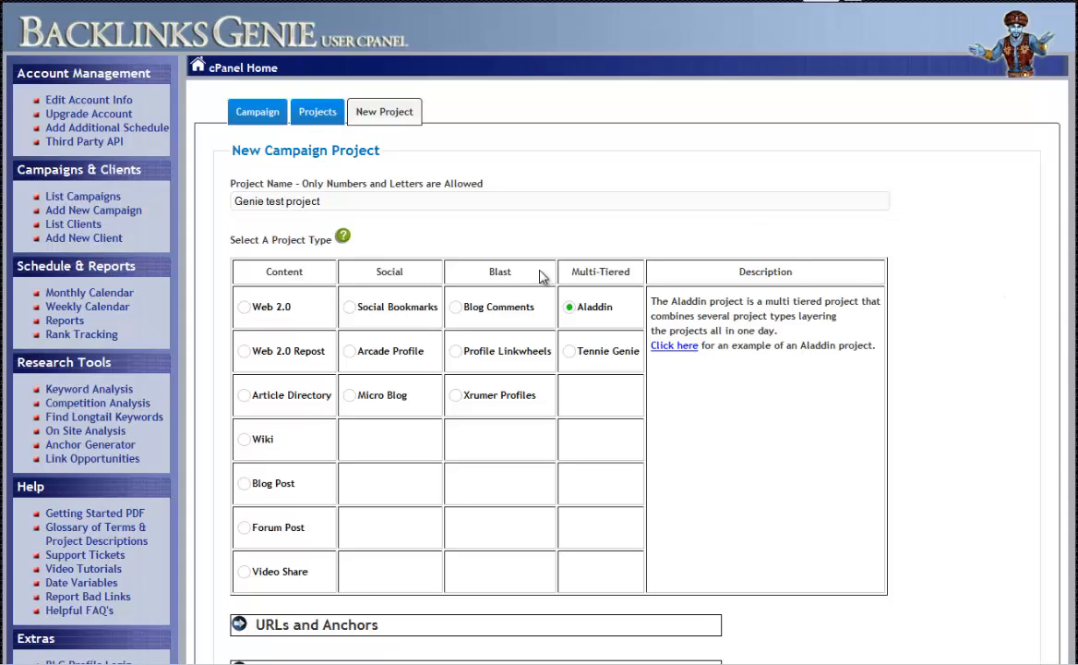
drag(538, 307, 455, 310)
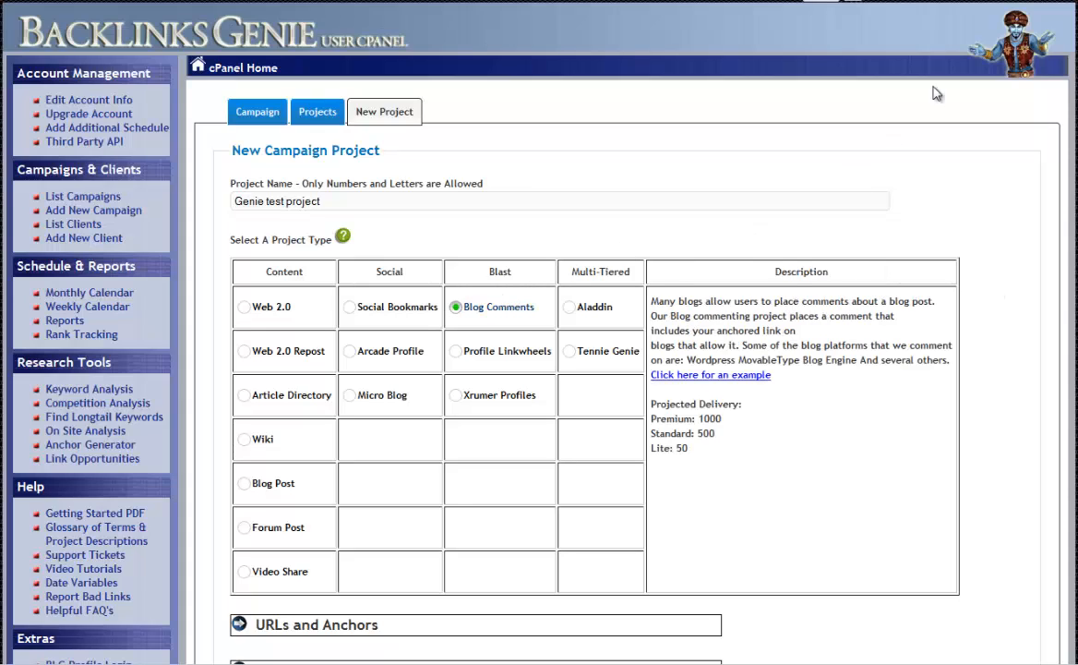
Limit the project to the calendarsched.php and weekdaysched.php URLs and the anchors Backlinks and Automated Backlinks.
scroll(539, 332, down, 3)
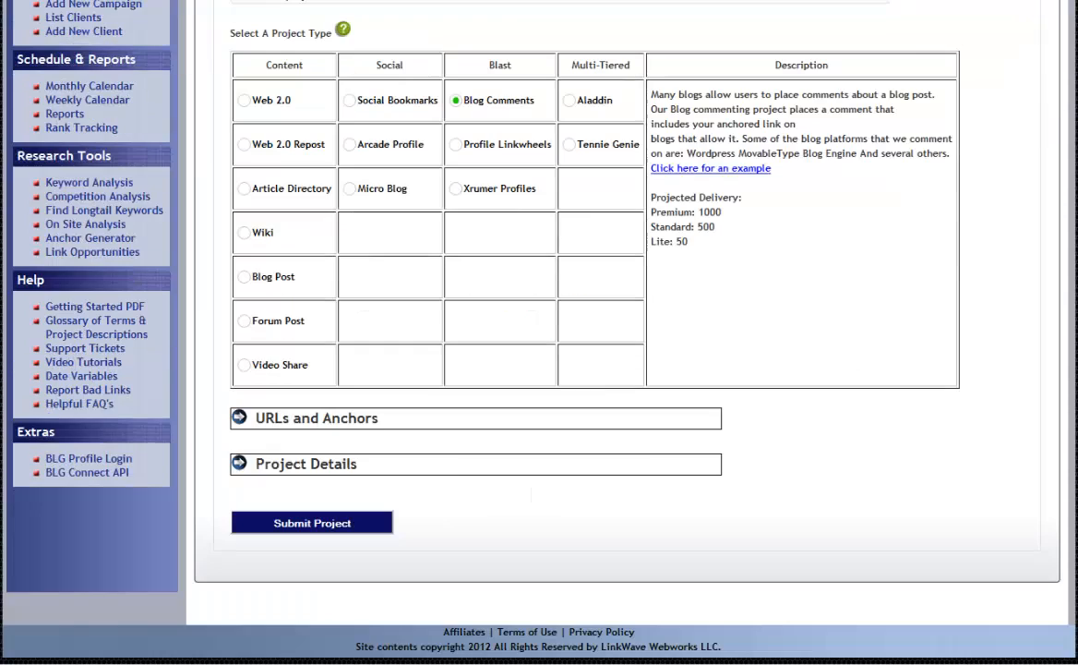
click(239, 421)
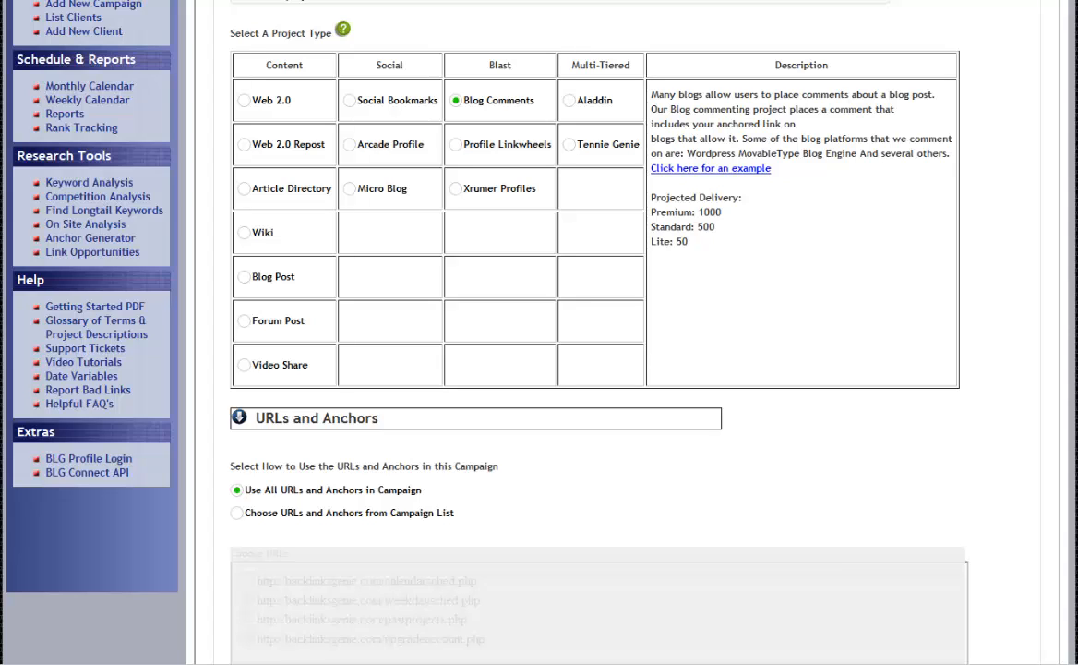
scroll(591, 332, down, 5)
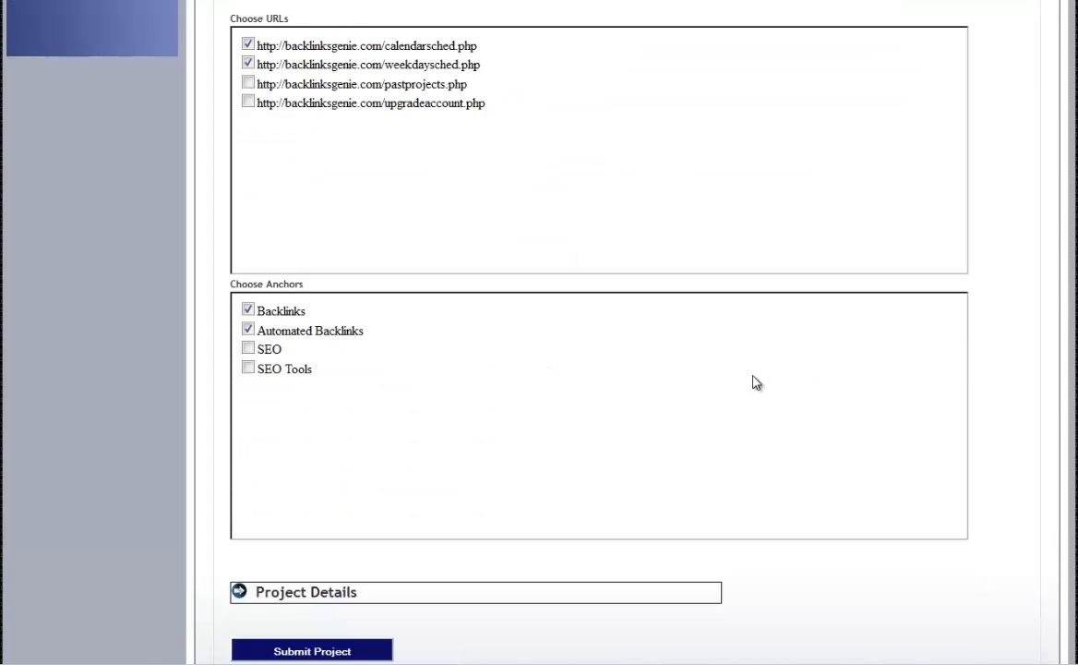
Examine the Blog Comments project details, including the generic comments option and the custom comments field.
click(239, 595)
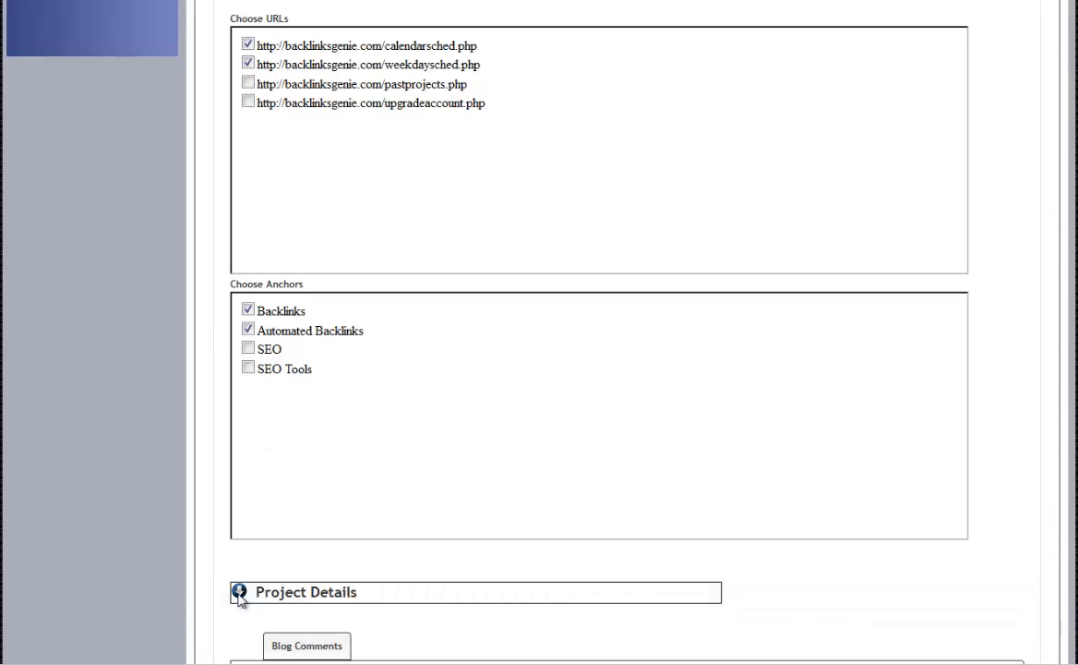
scroll(818, 472, down, 2)
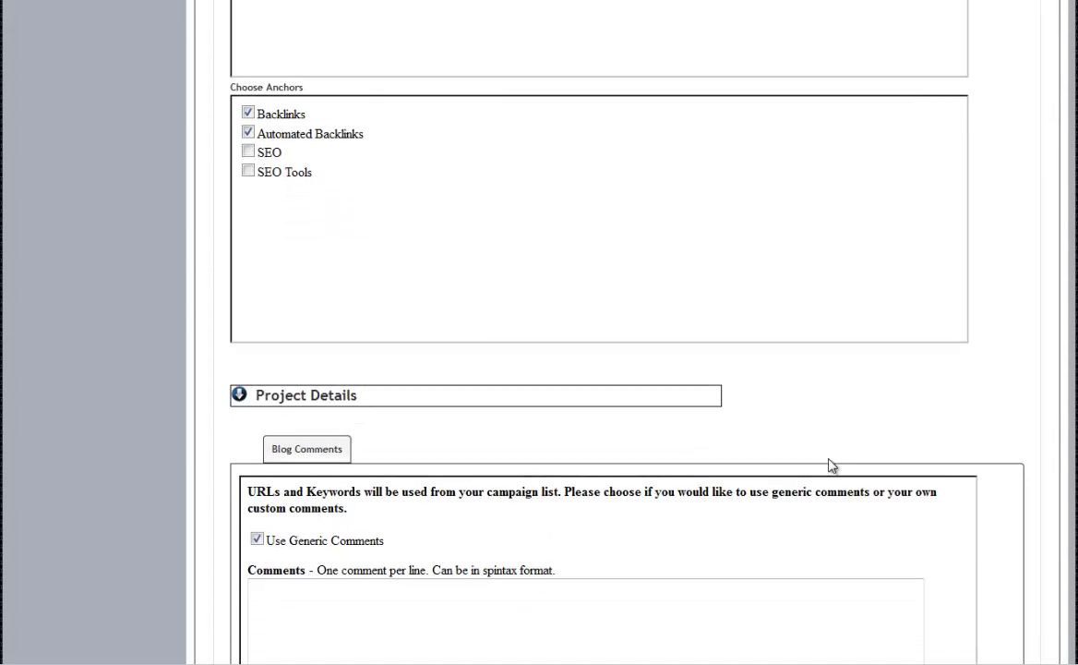
scroll(829, 465, down, 3)
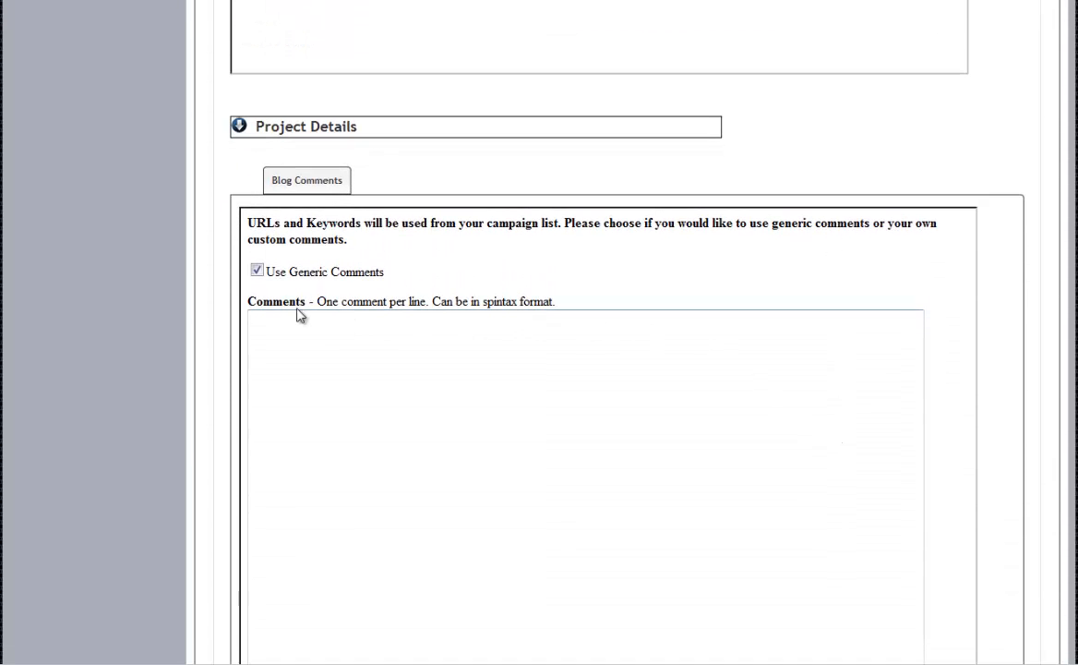
drag(273, 279, 397, 277)
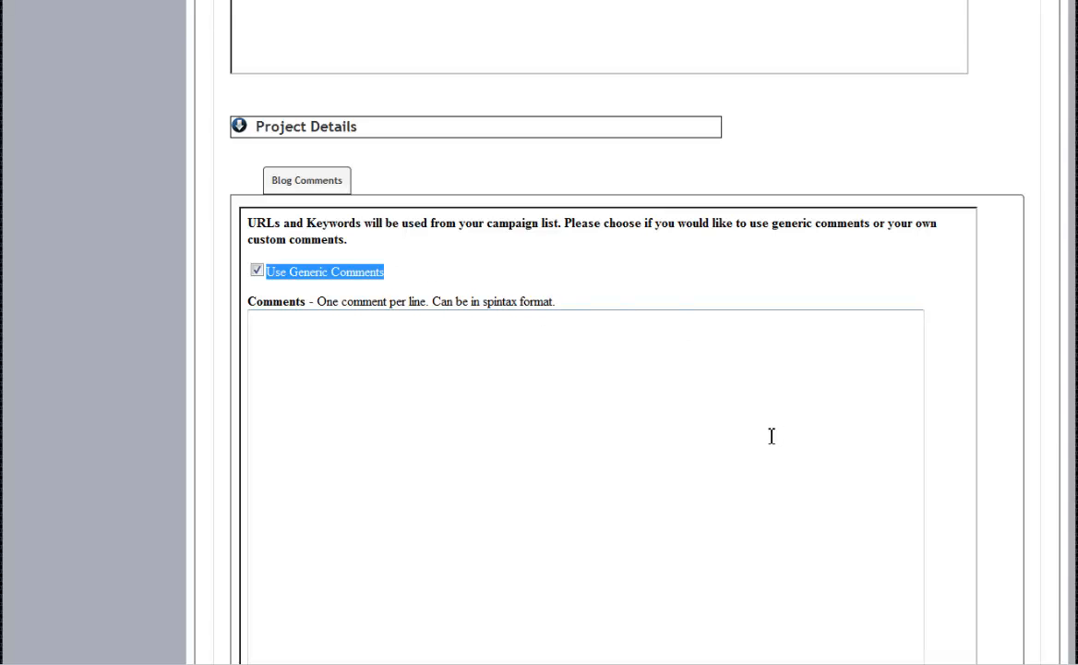
scroll(645, 444, down, 2)
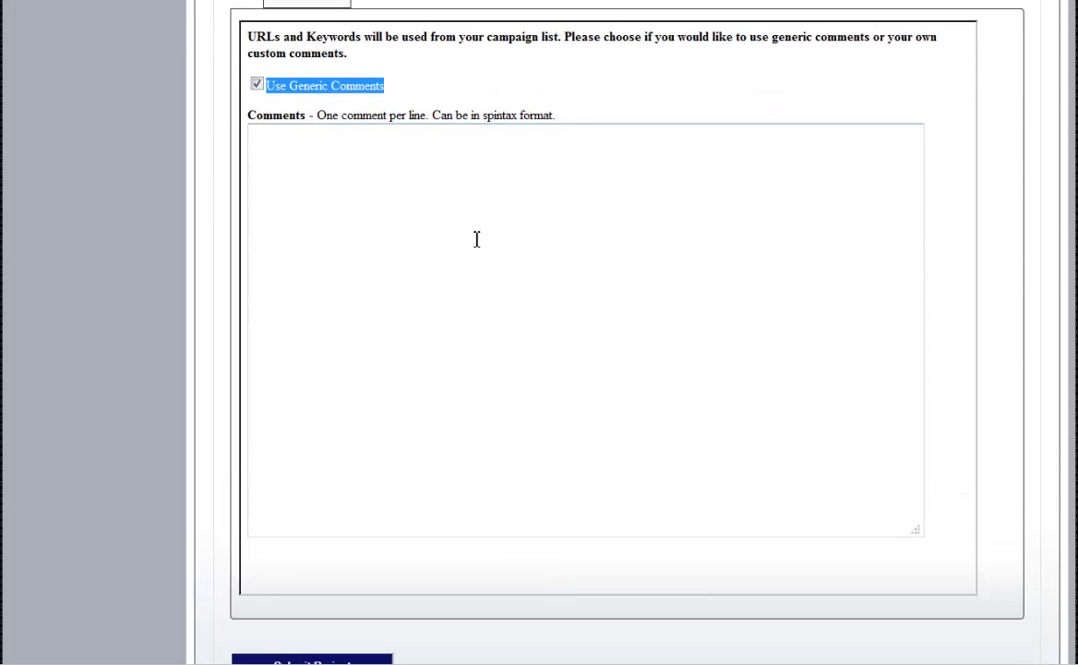
click(265, 152)
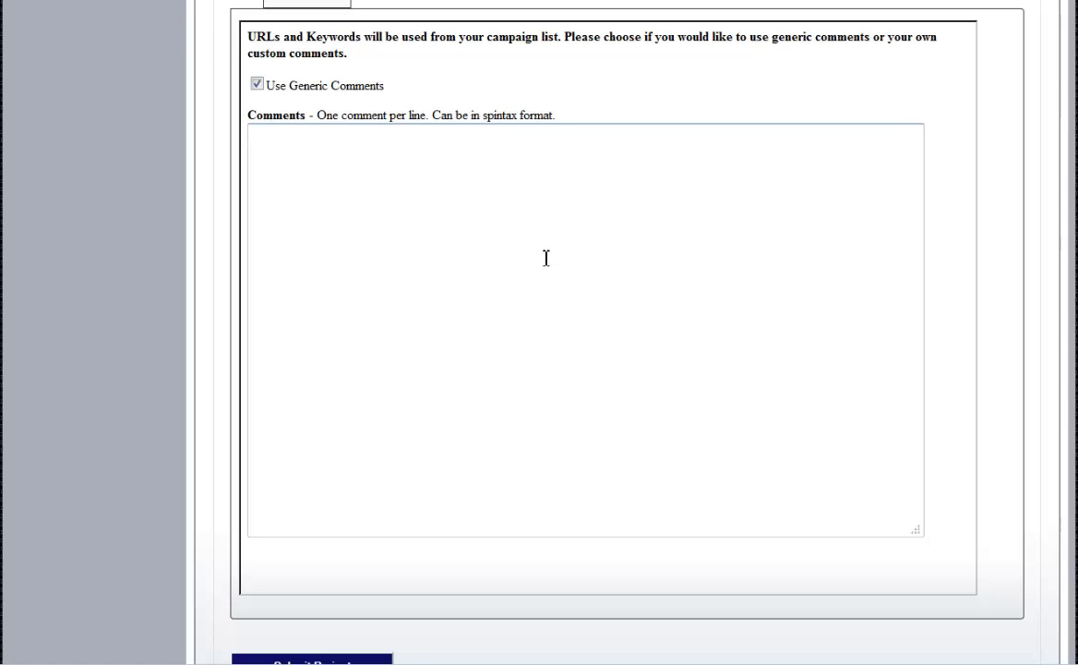
scroll(546, 258, down, 2)
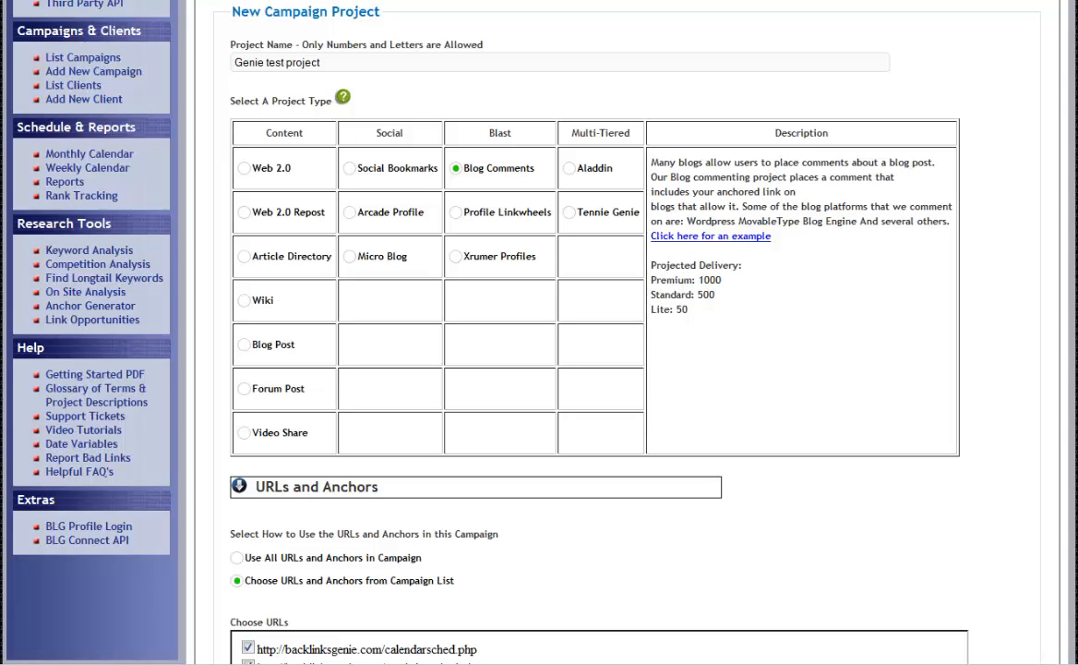
Change the type of the Genie test project to Web 2.0 and expand its project details.
drag(326, 61, 178, 50)
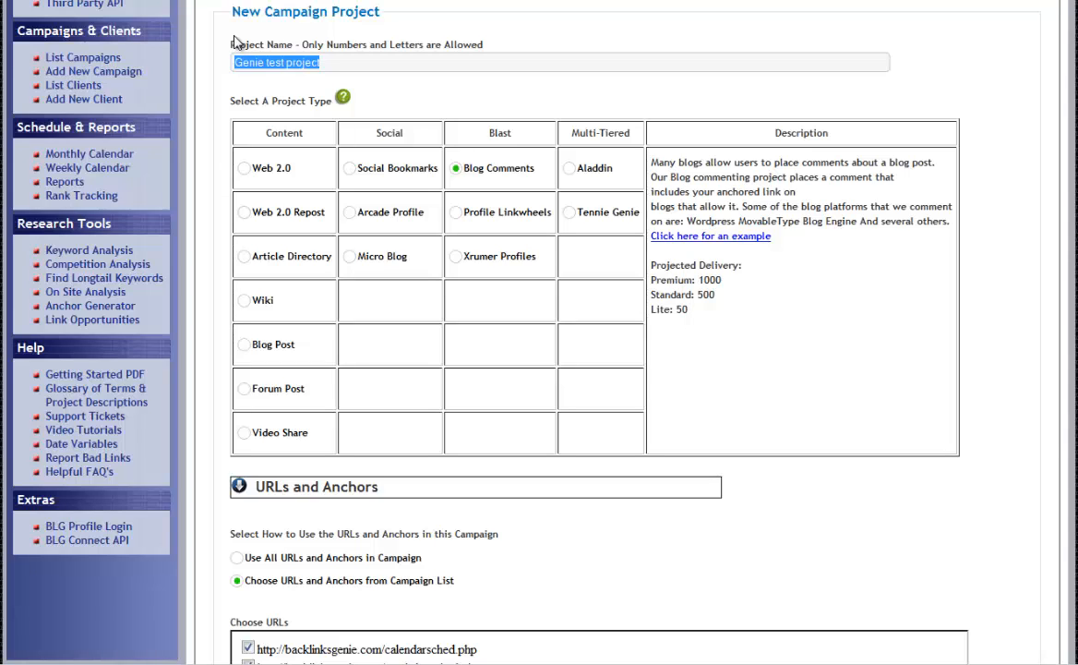
click(266, 167)
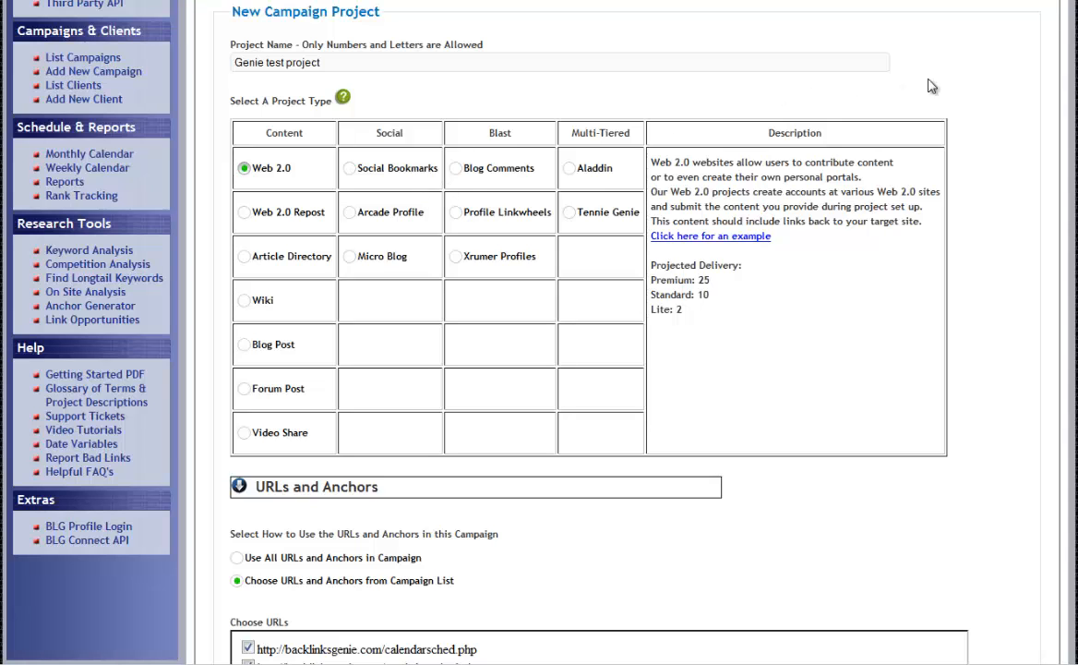
scroll(542, 53, down, 5)
scroll(591, 114, down, 6)
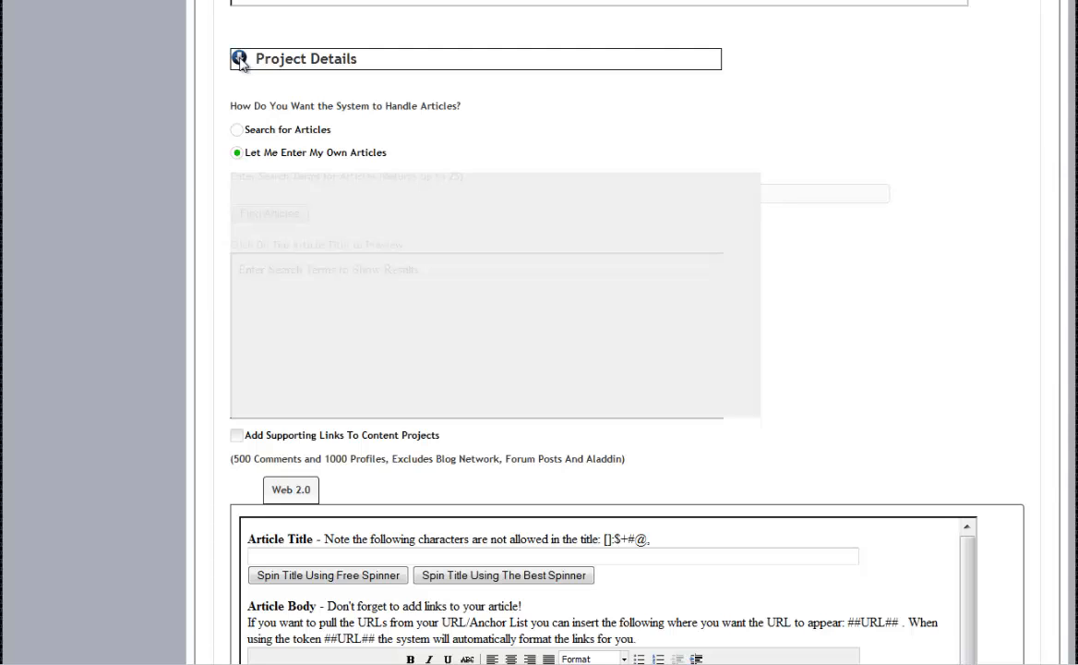
Set the article handling to Search for Articles and find articles with the search term "Backlink".
click(238, 130)
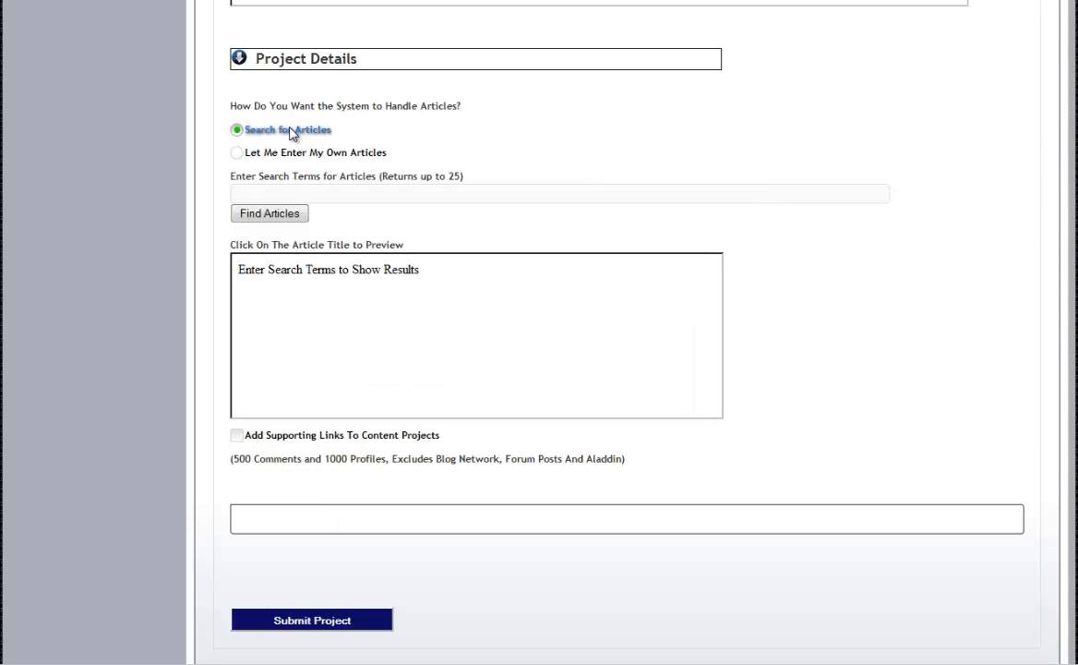
click(237, 154)
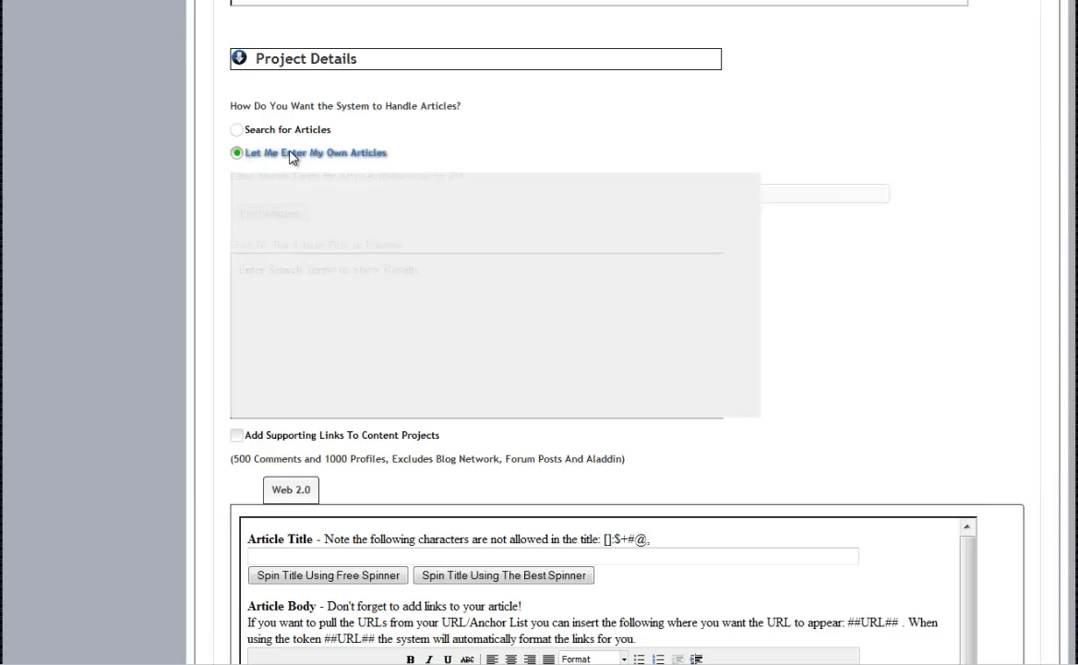
click(238, 130)
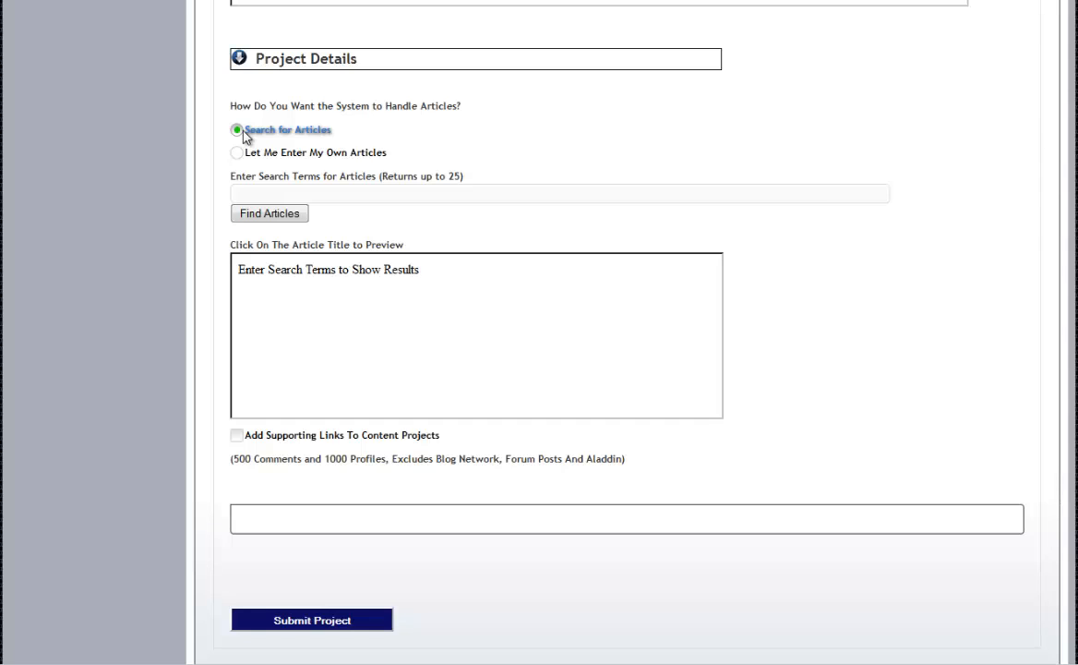
click(248, 195)
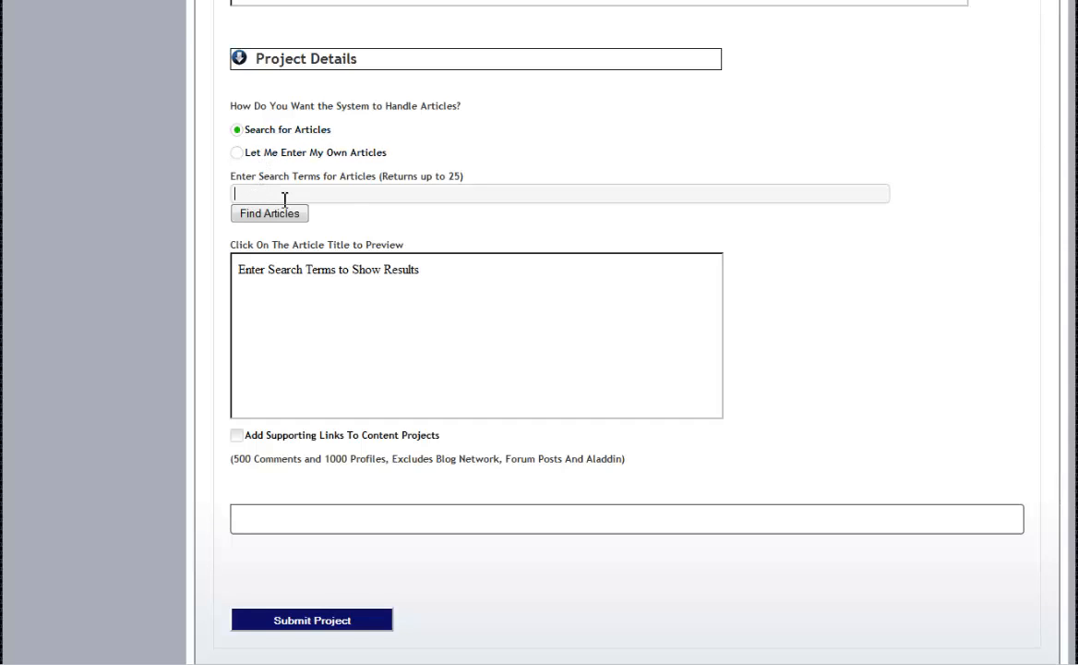
text(Backlink)
click(284, 218)
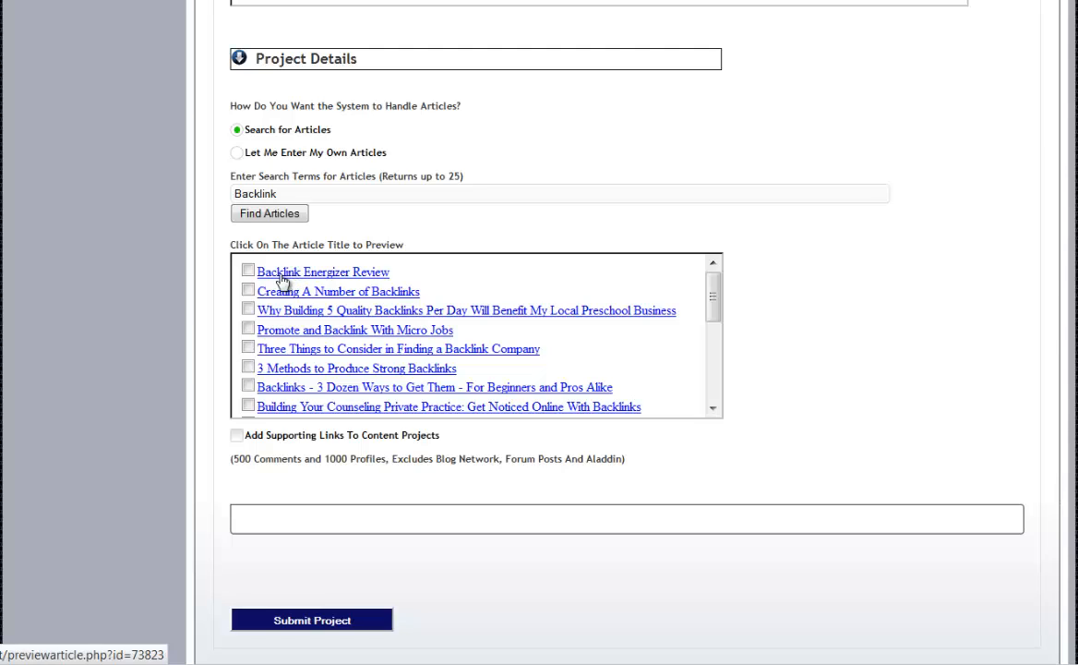
Select the first six found articles, from Backlink Energizer Review through 3 Methods to Produce Strong Backlinks.
click(248, 270)
click(248, 290)
click(248, 309)
click(247, 329)
click(248, 348)
click(248, 367)
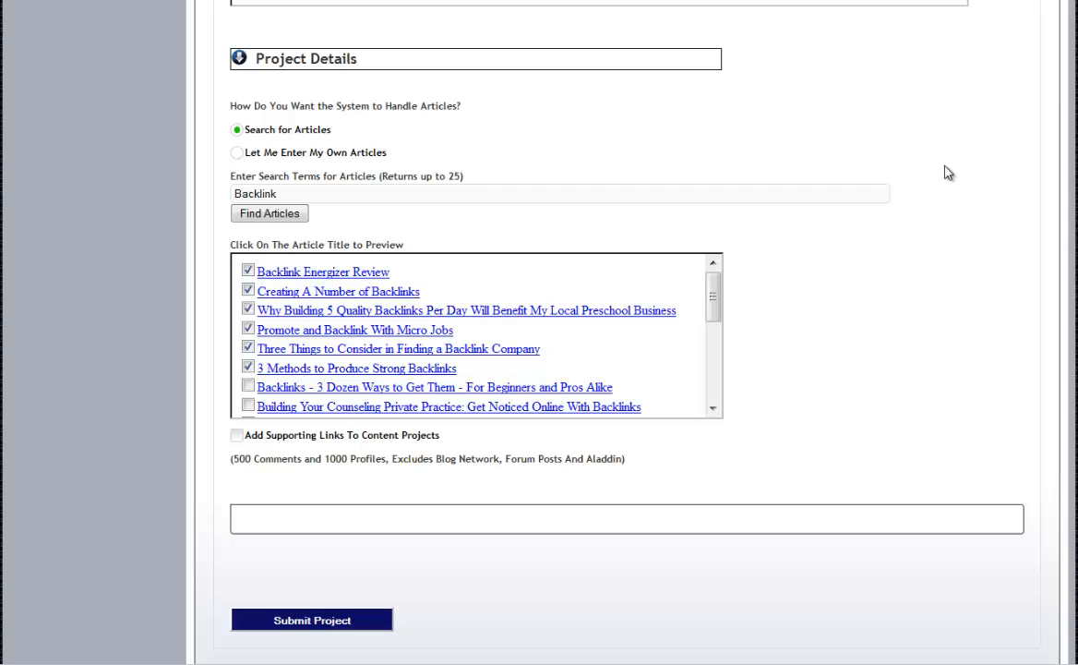
Set the article handling to Let Me Enter My Own Articles and enter "This is a test project" as the article title.
drag(354, 150, 238, 161)
click(237, 155)
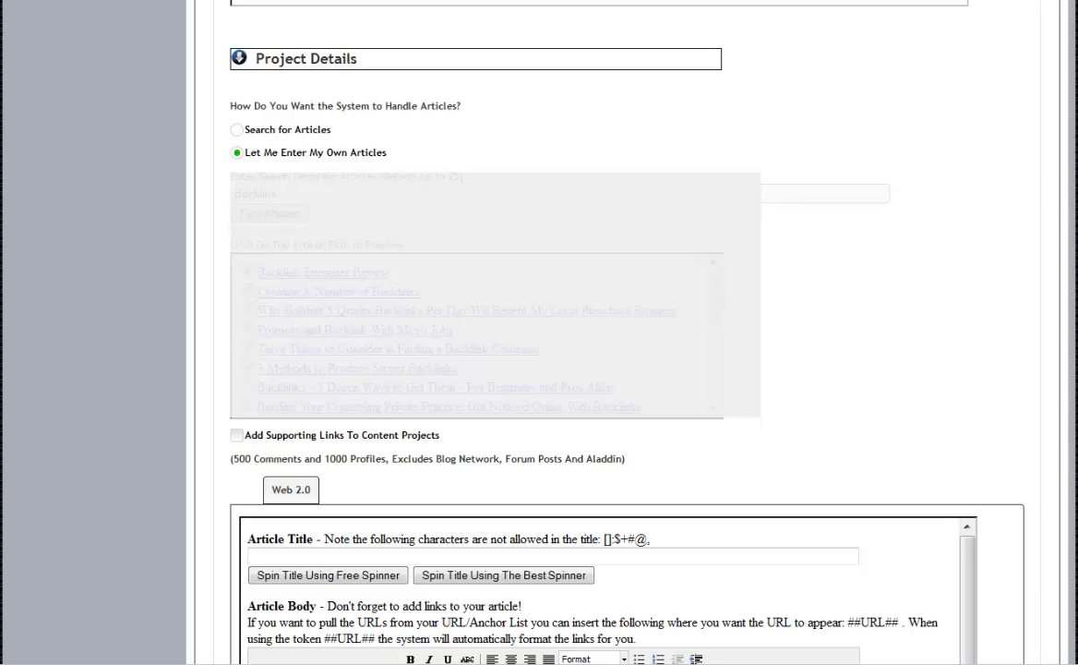
scroll(628, 332, down, 5)
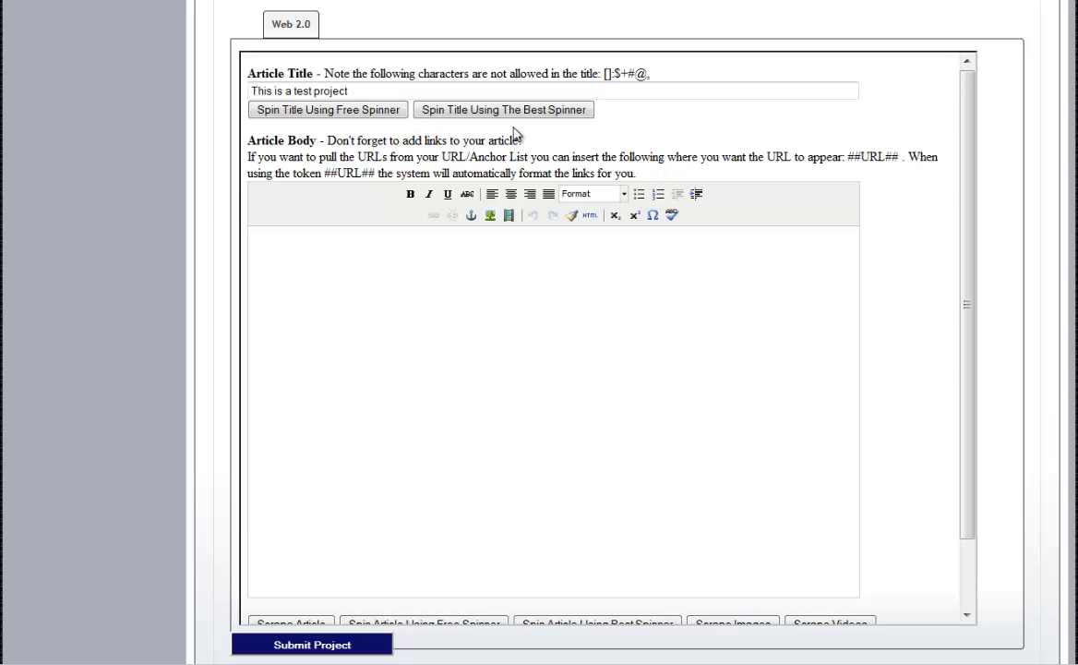
Spin the article title with the free spinner after choosing a spin quality, and send the spun title to the project.
click(356, 112)
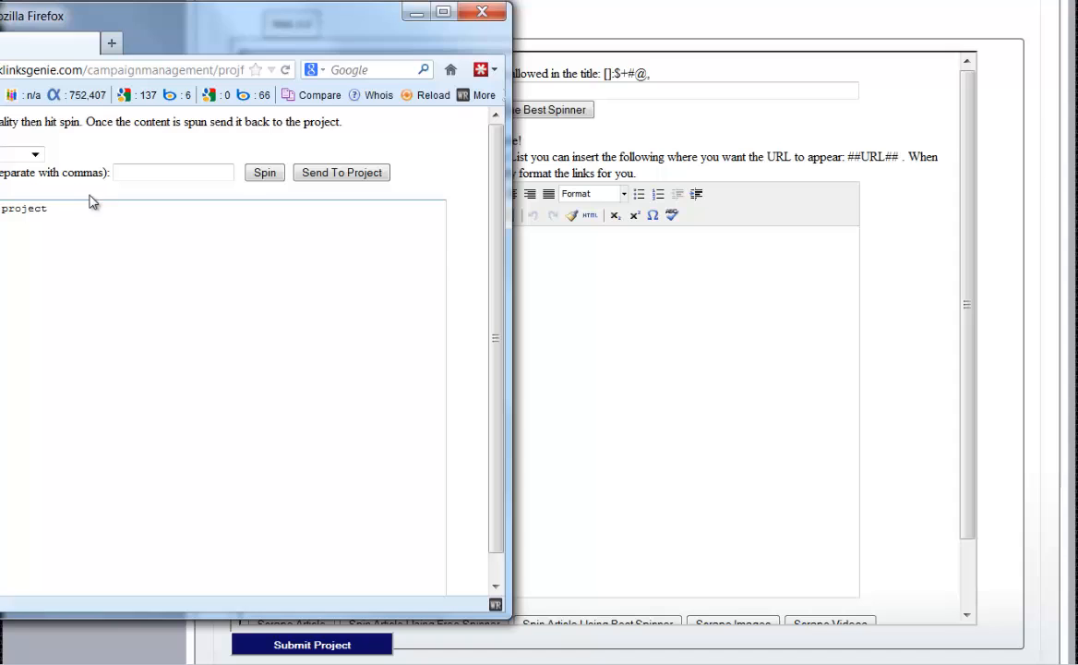
click(28, 154)
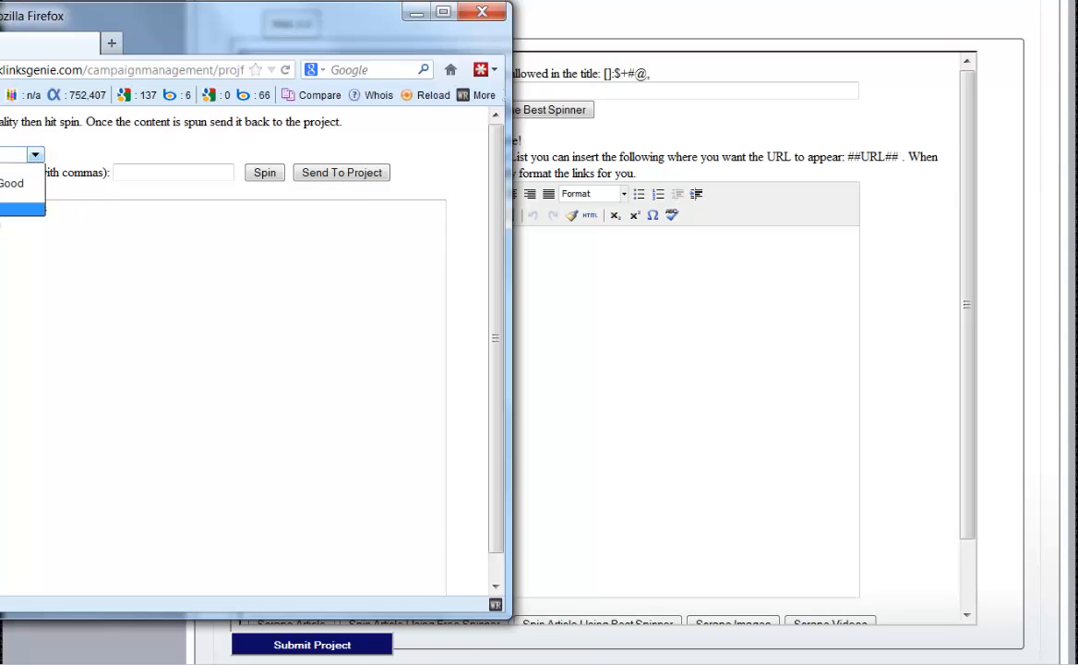
click(11, 190)
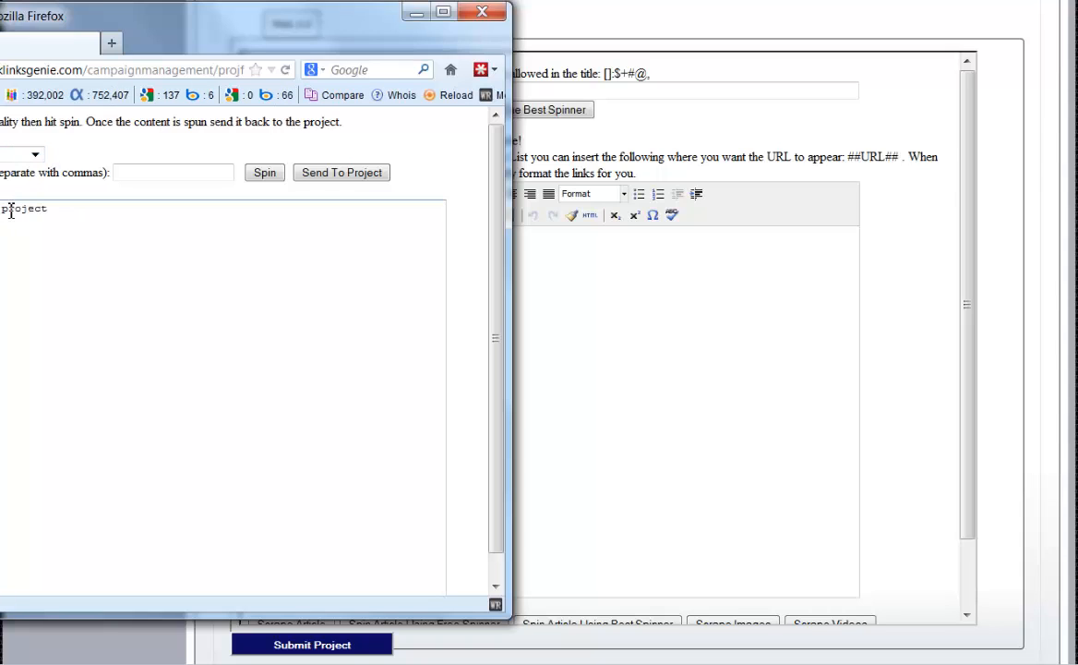
click(265, 175)
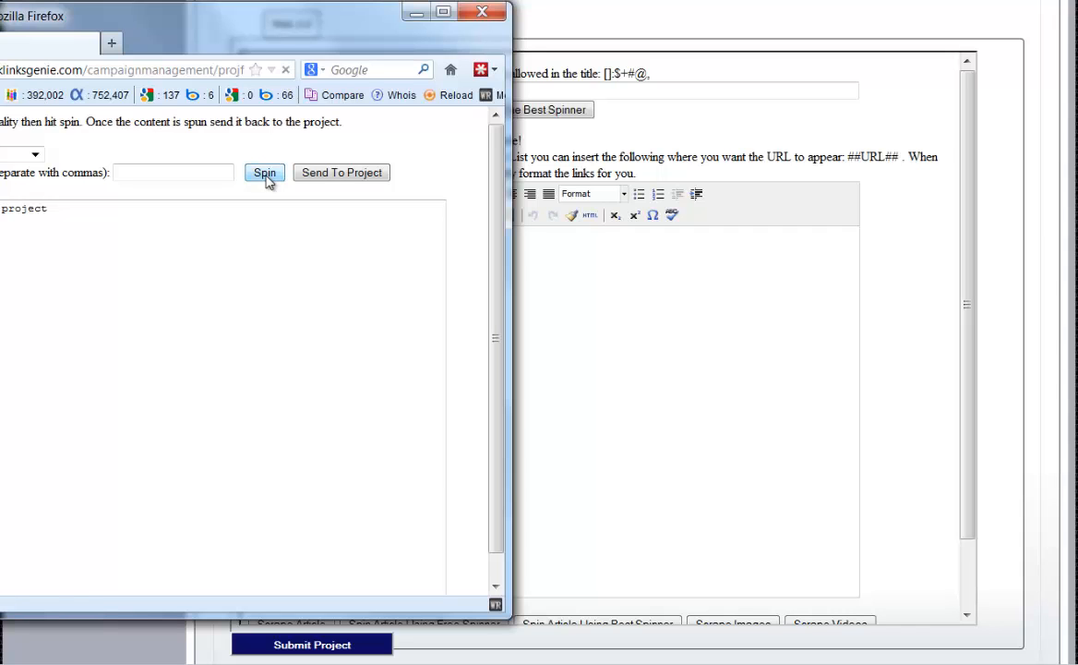
click(351, 176)
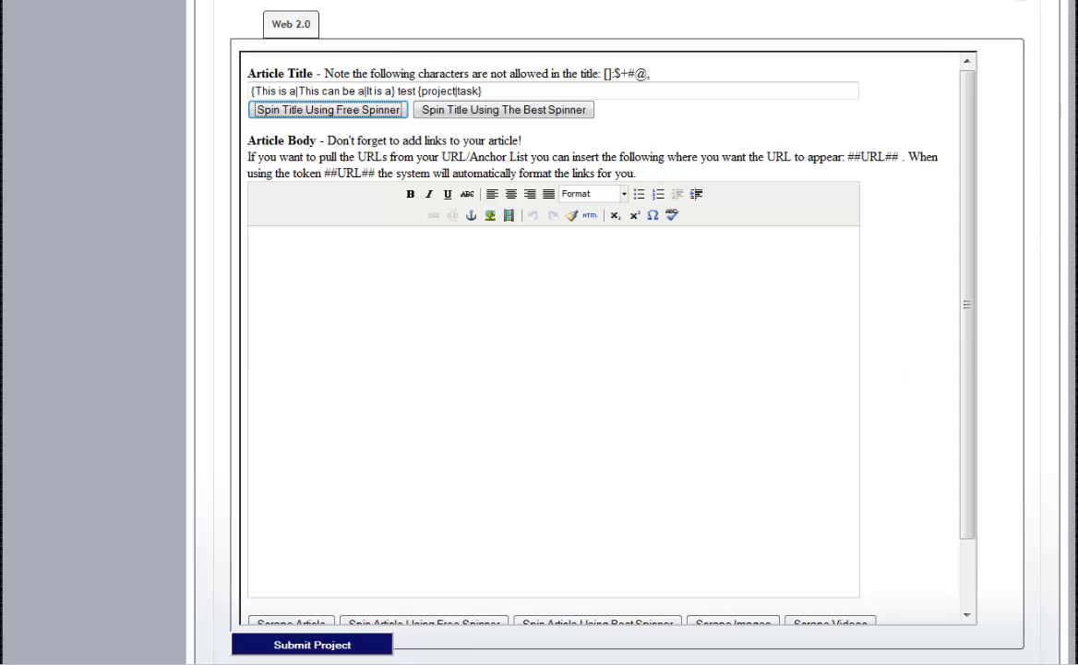
Scrape a random article for the keyword "backlink" and send it to the project's article body.
scroll(885, 365, down, 2)
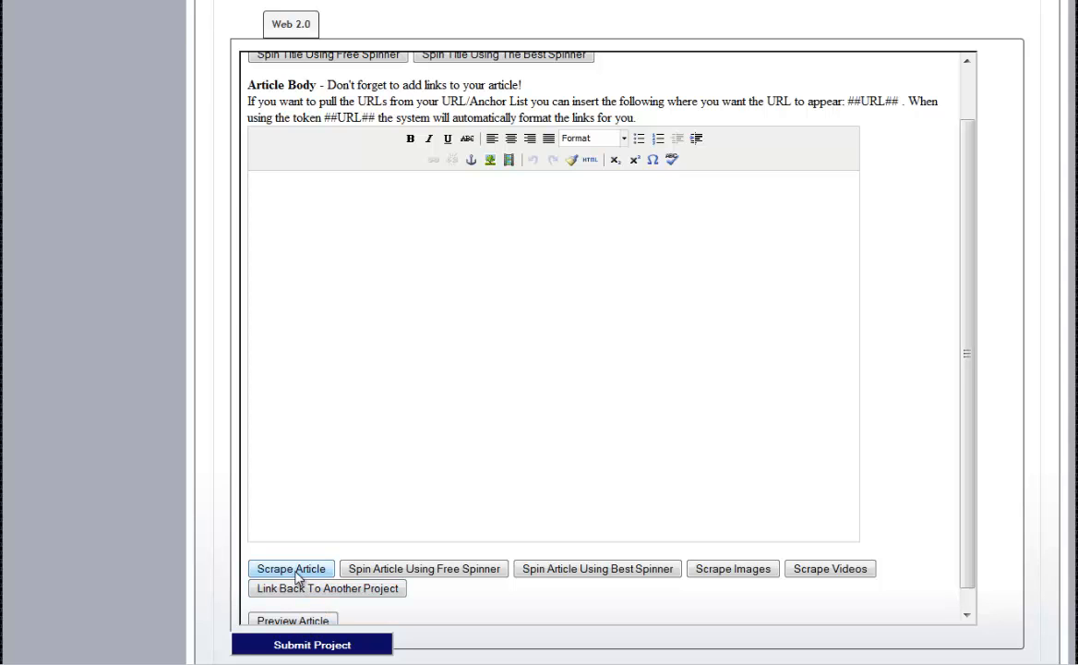
click(329, 569)
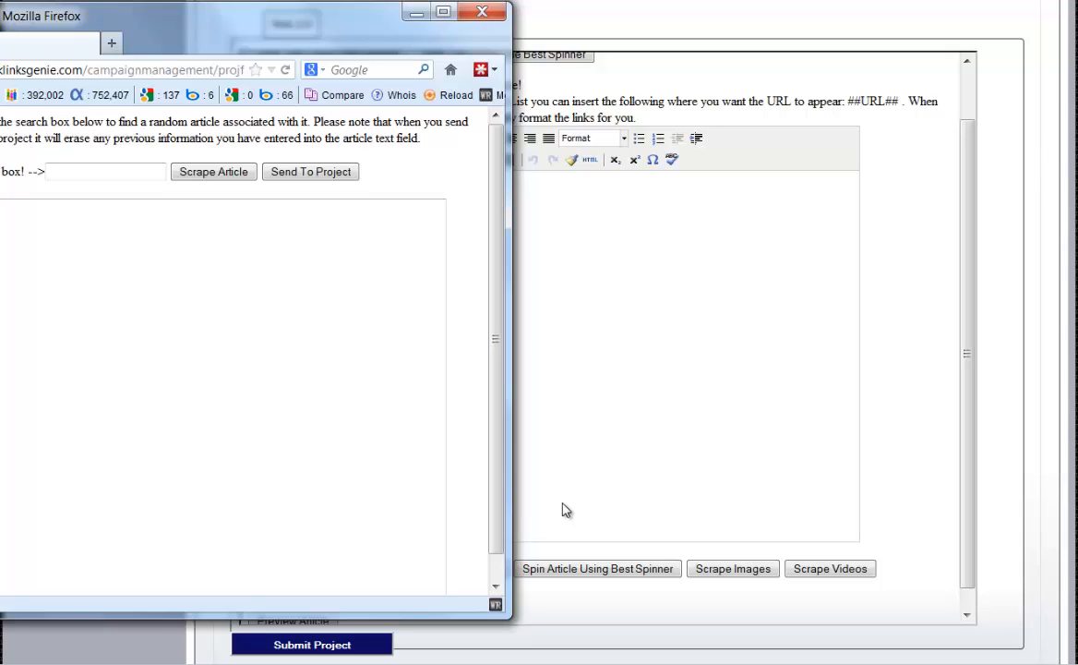
click(74, 172)
text(backlink)
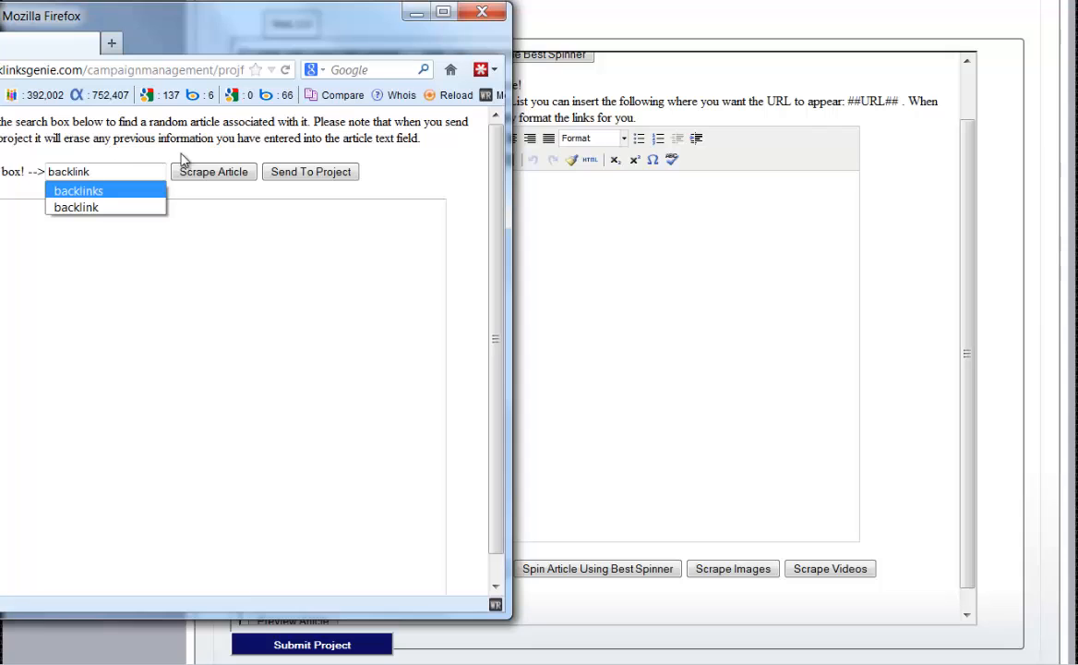
click(205, 173)
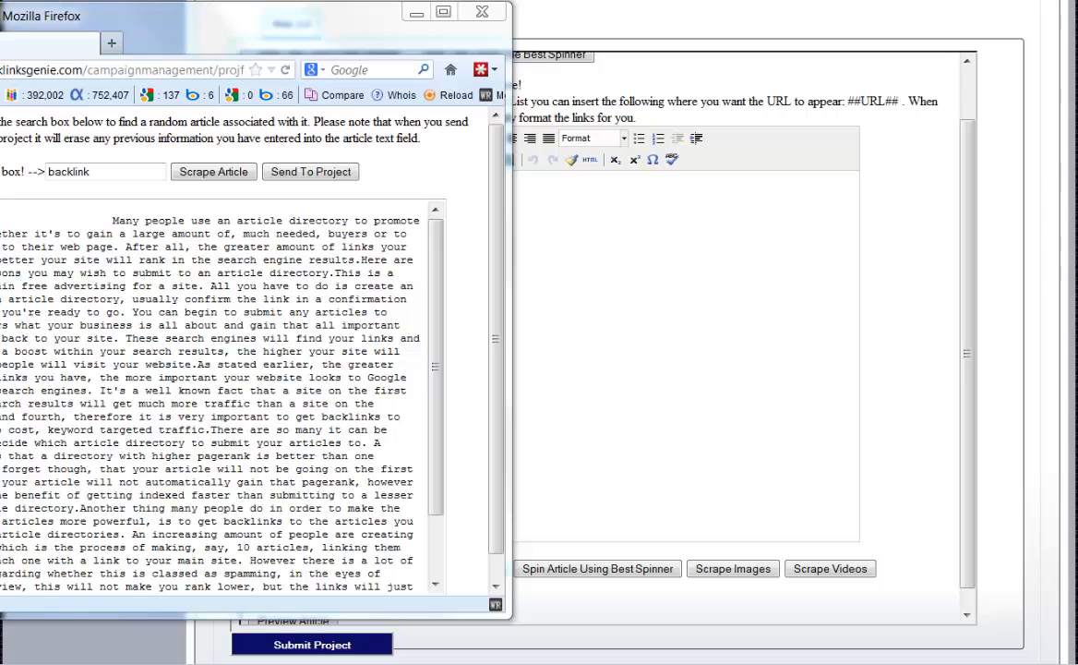
click(286, 167)
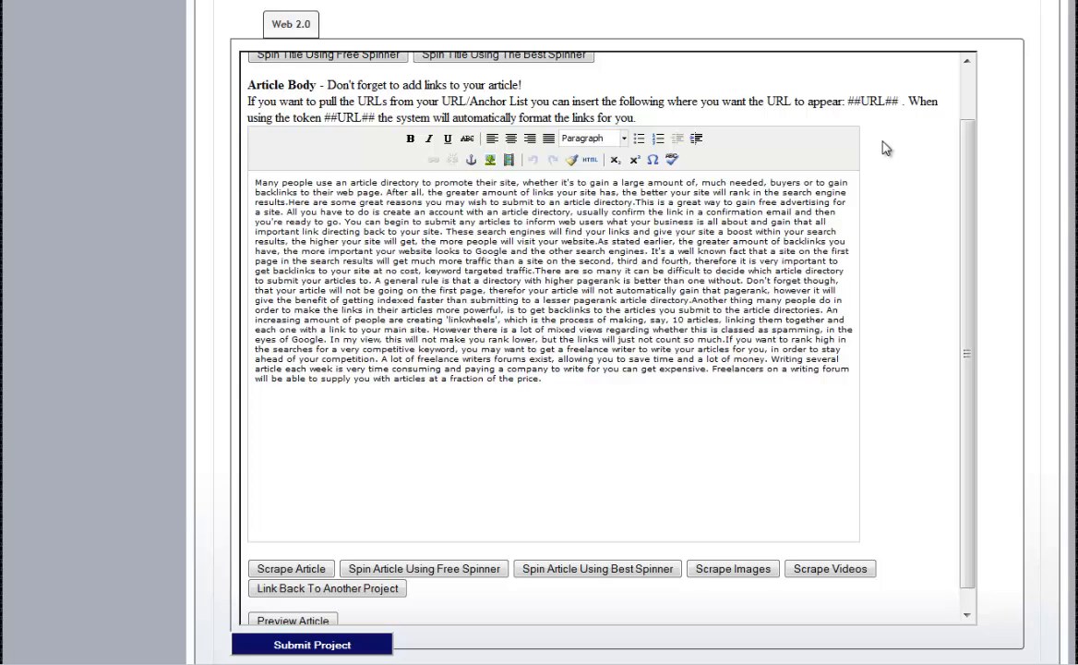
Spin the article body with the free spinner using the Good quality option, and send the spun content to the project.
click(421, 567)
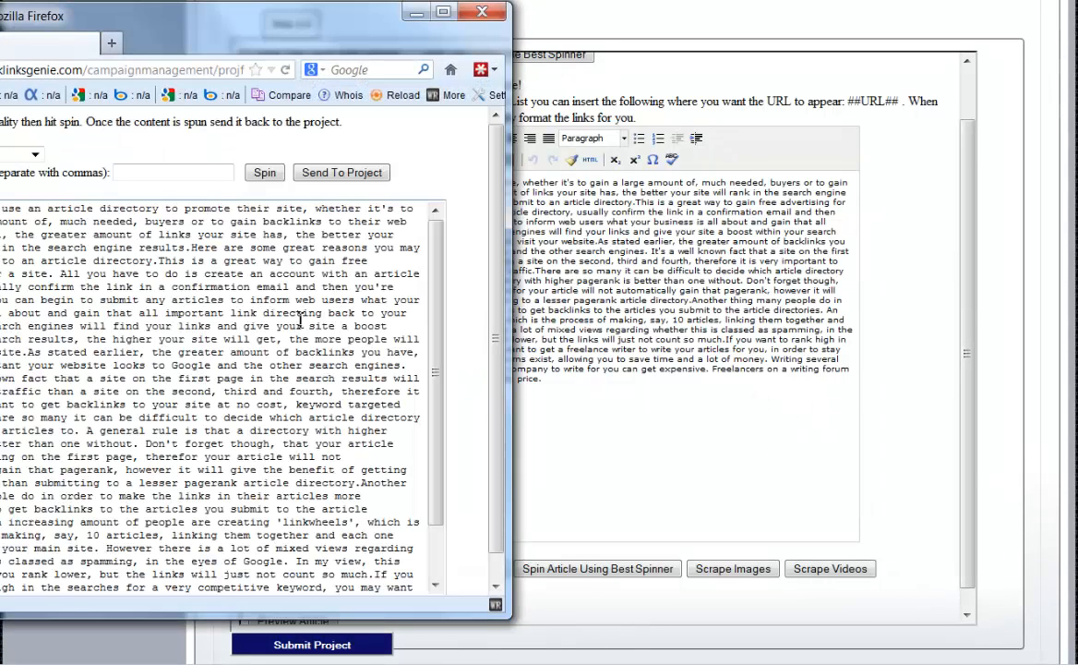
click(35, 156)
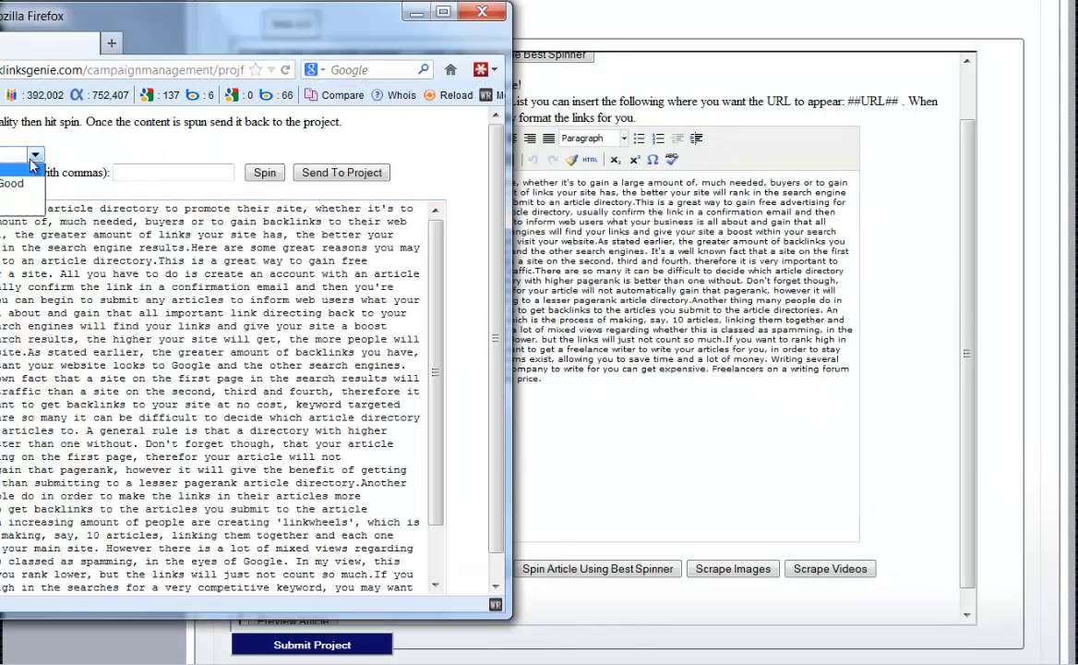
click(13, 182)
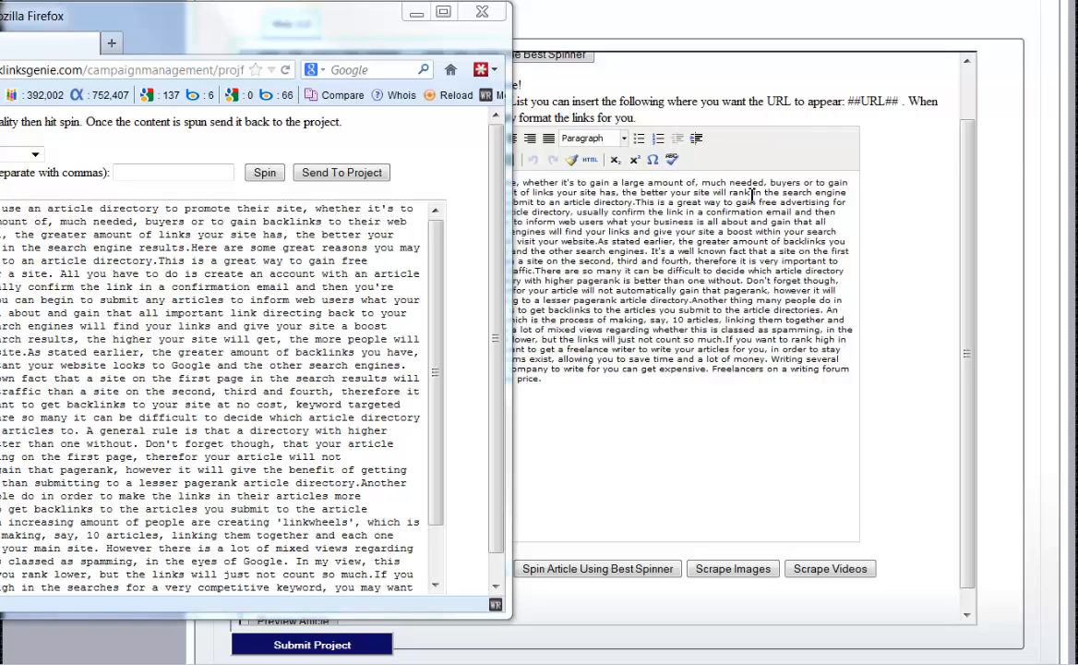
click(263, 173)
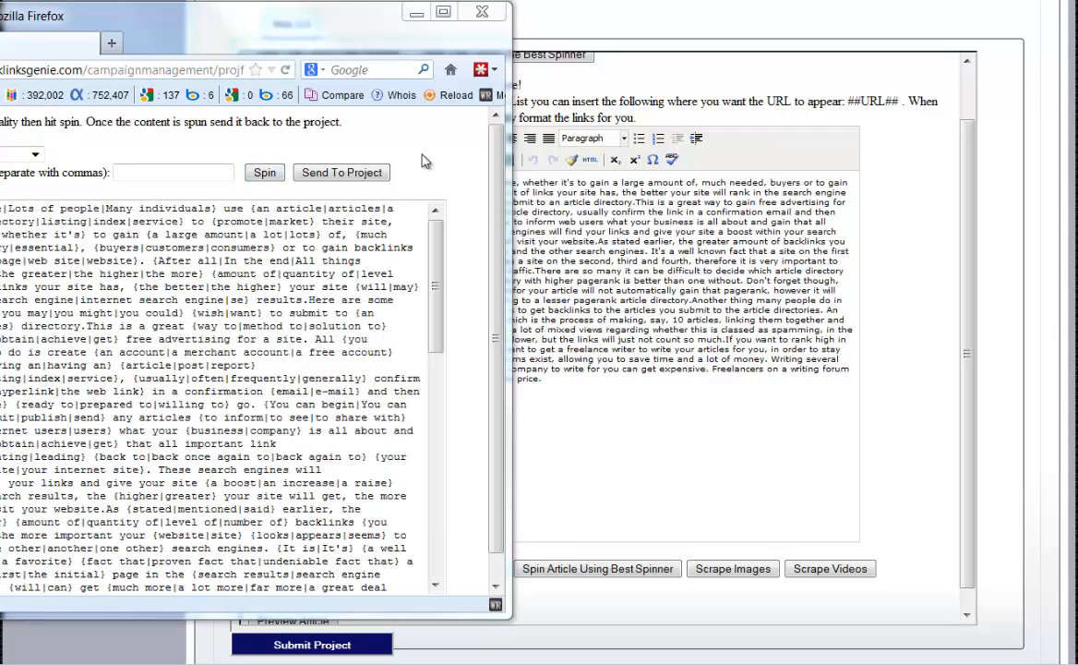
click(342, 173)
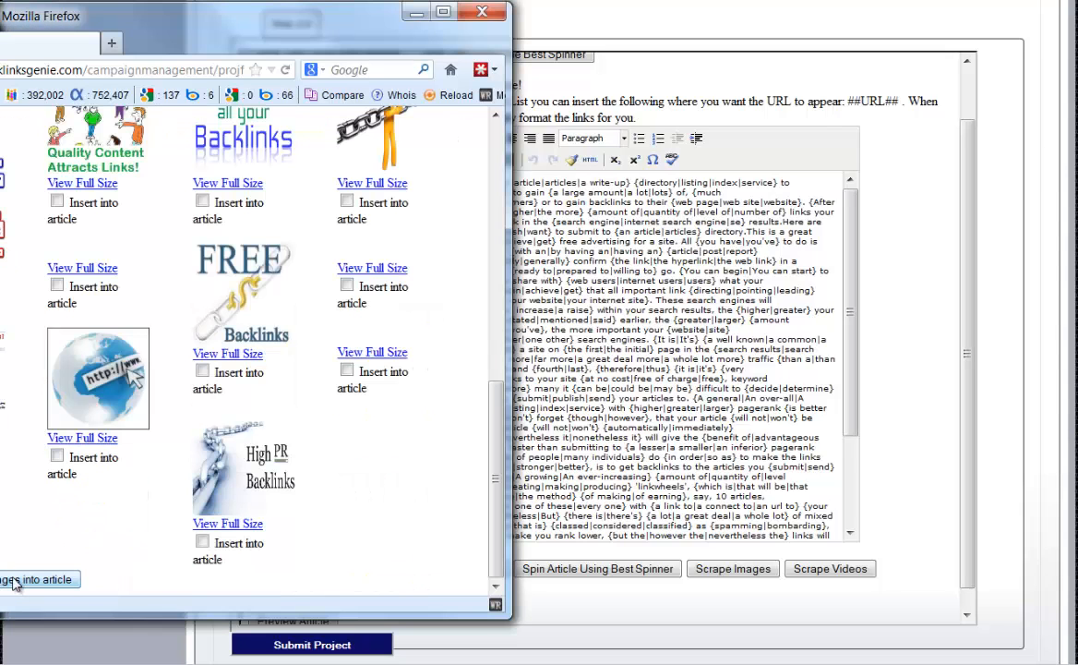
Insert the chosen scraped image, the branching link network diagram, into the article body.
click(13, 580)
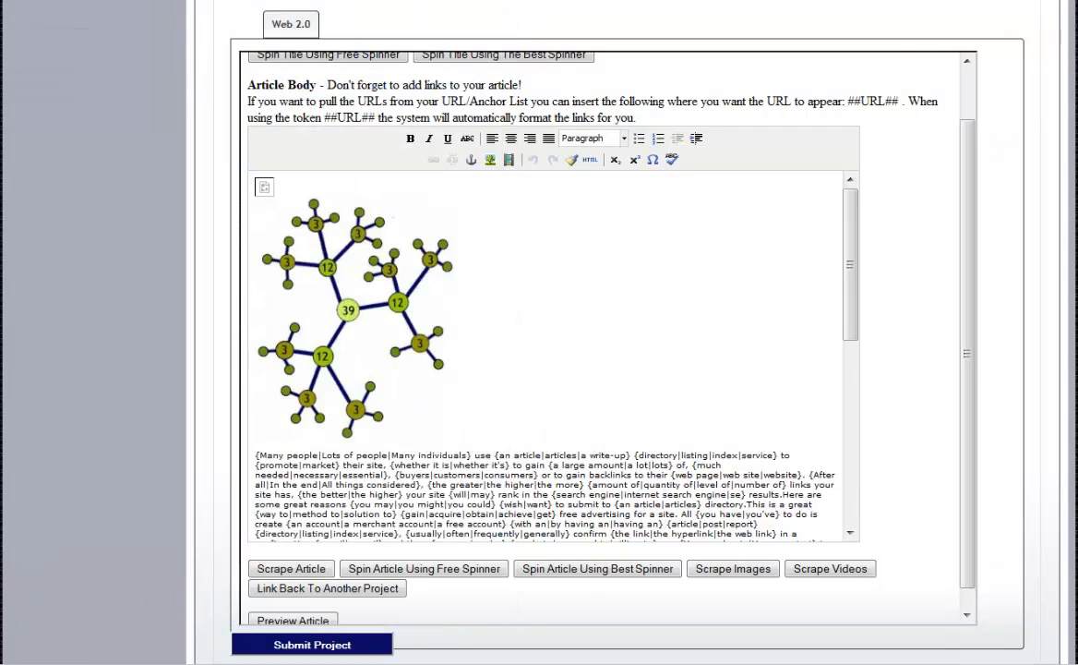